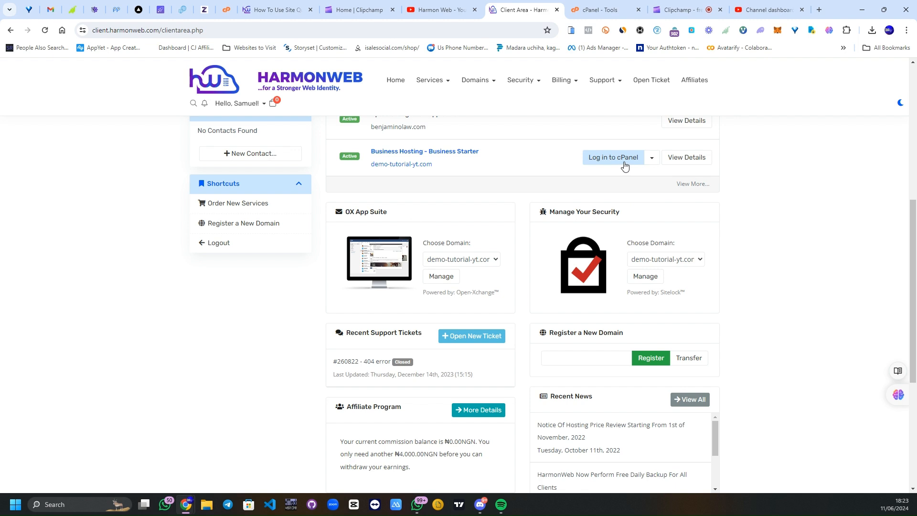
- Go from the hosting's cPanel into the Site Quality Monitoring tool via the navigation menu
{"action": "left_click", "coordinate": [617, 10]}
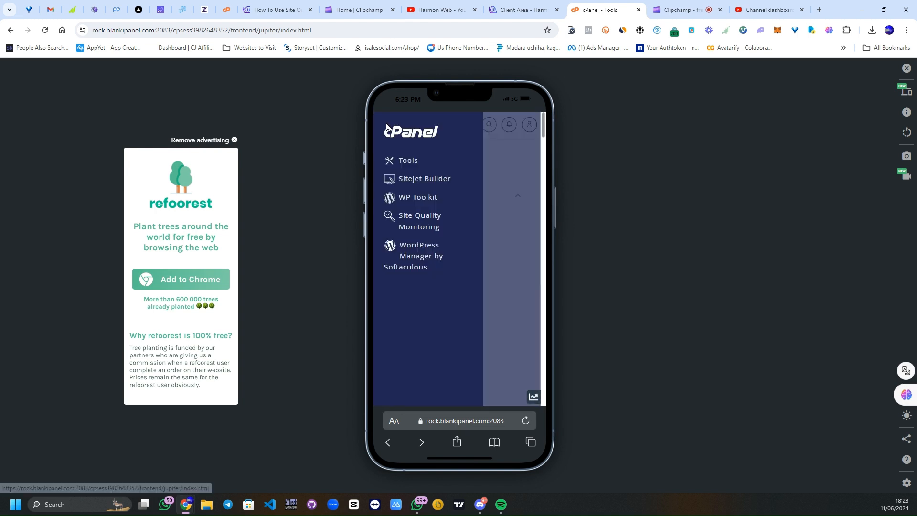
{"action": "left_click", "coordinate": [385, 124]}
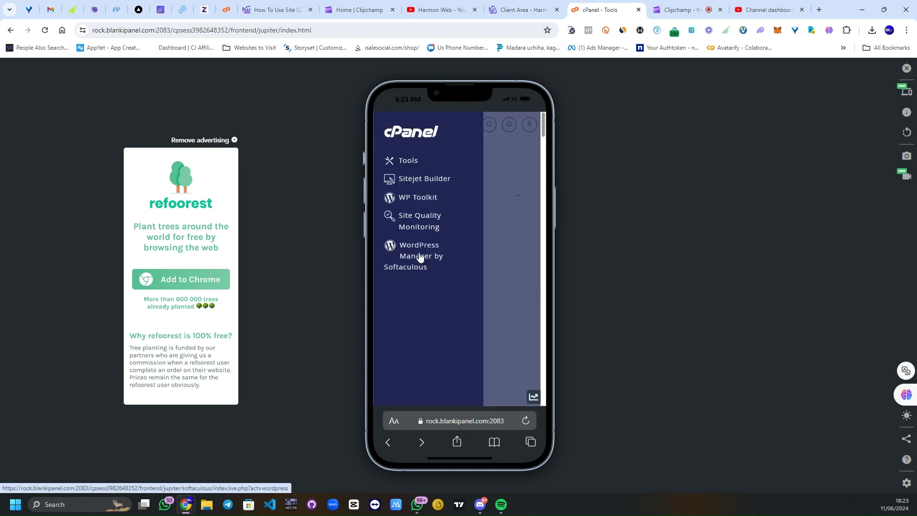
{"action": "left_click", "coordinate": [419, 226]}
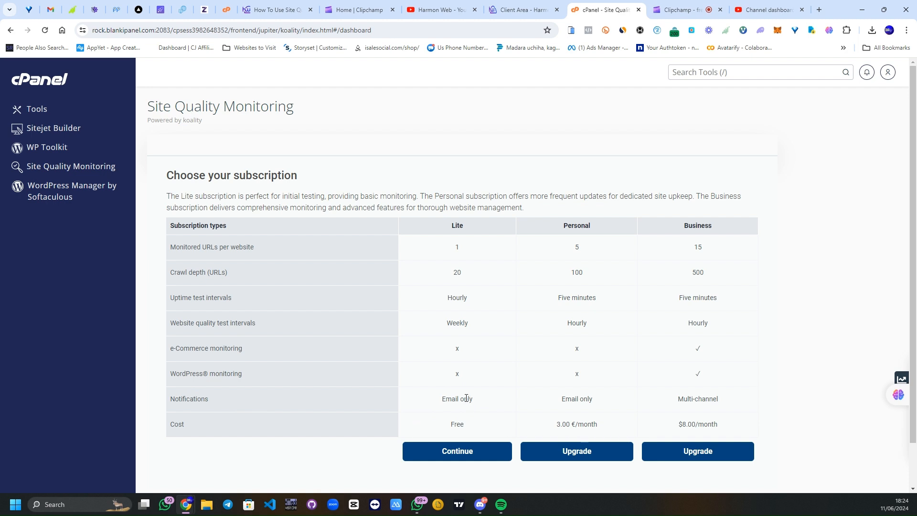
- Continue with the free Lite subscription to load the rating dashboard for demo-tutorial-yt.com
{"action": "left_click", "coordinate": [451, 453]}
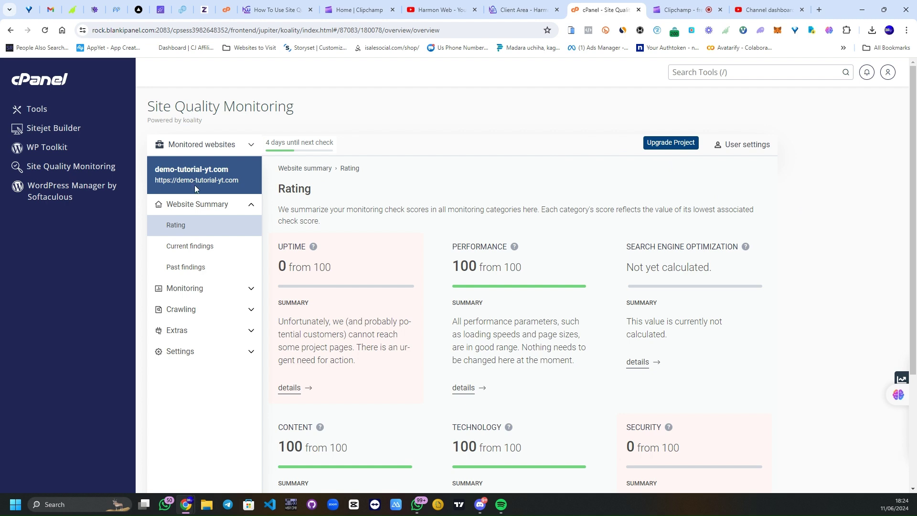
- Switch to the 'How To Use Site Quality Monitoring' article and read it to the end
{"action": "left_click", "coordinate": [277, 8]}
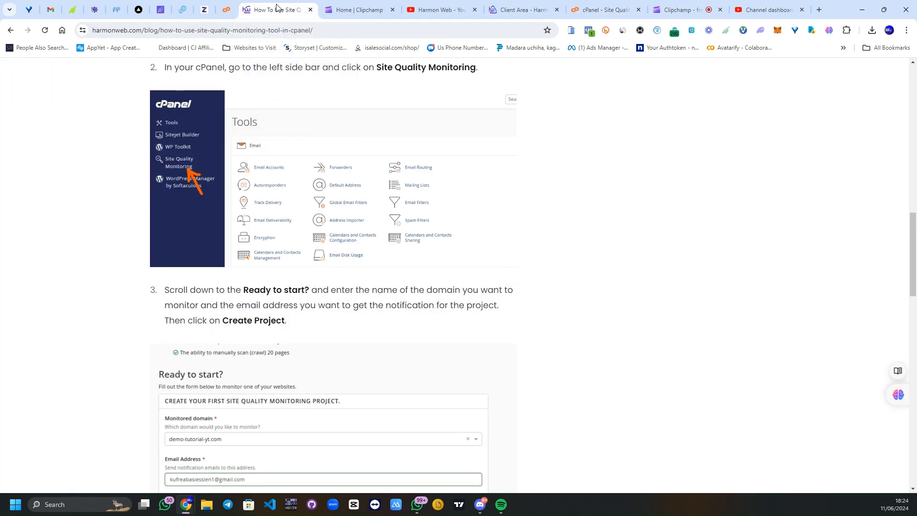
{"action": "scroll", "coordinate": [492, 150], "scroll_direction": "up", "scroll_amount": 4}
{"action": "scroll", "coordinate": [492, 151], "scroll_direction": "up", "scroll_amount": 4}
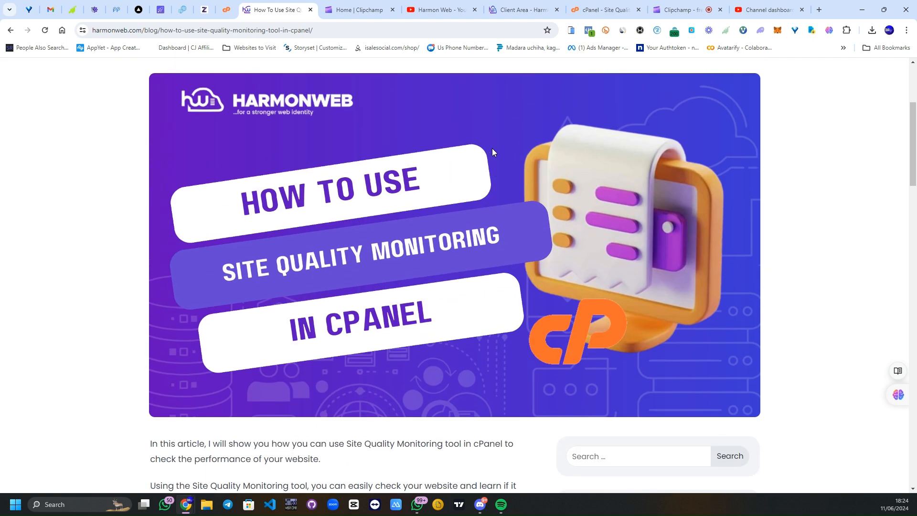
{"action": "scroll", "coordinate": [493, 151], "scroll_direction": "up", "scroll_amount": 3}
{"action": "scroll", "coordinate": [493, 151], "scroll_direction": "down", "scroll_amount": 5}
{"action": "scroll", "coordinate": [492, 152], "scroll_direction": "down", "scroll_amount": 2}
{"action": "scroll", "coordinate": [493, 152], "scroll_direction": "down", "scroll_amount": 4}
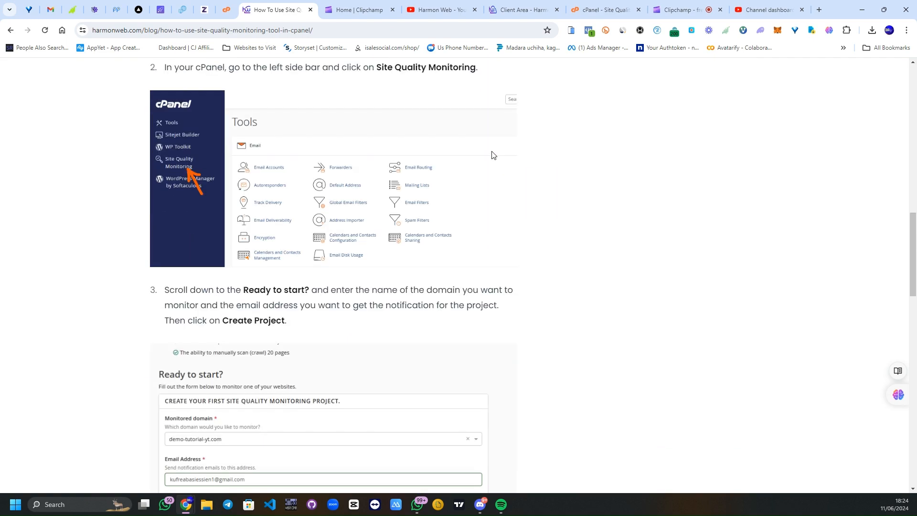
{"action": "scroll", "coordinate": [280, 215], "scroll_direction": "down", "scroll_amount": 2}
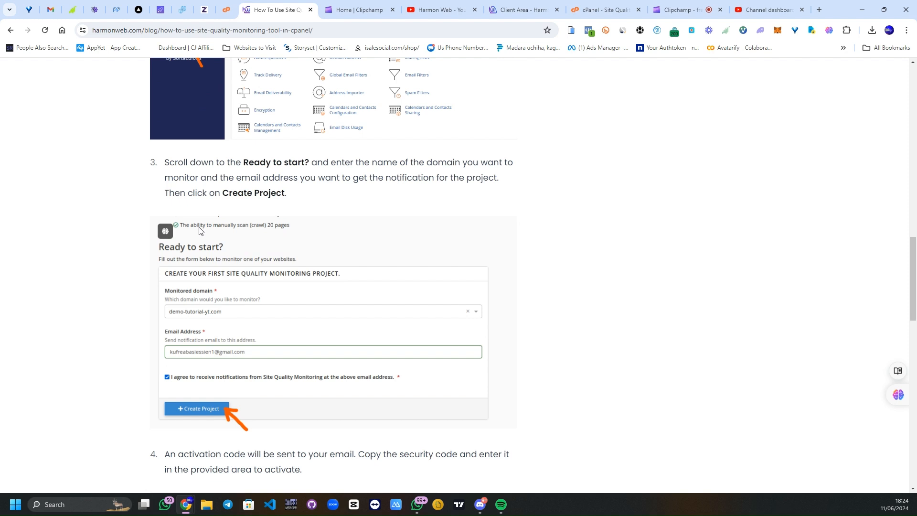
{"action": "scroll", "coordinate": [271, 197], "scroll_direction": "down", "scroll_amount": 1}
{"action": "scroll", "coordinate": [272, 198], "scroll_direction": "down", "scroll_amount": 1}
{"action": "scroll", "coordinate": [209, 323], "scroll_direction": "down", "scroll_amount": 3}
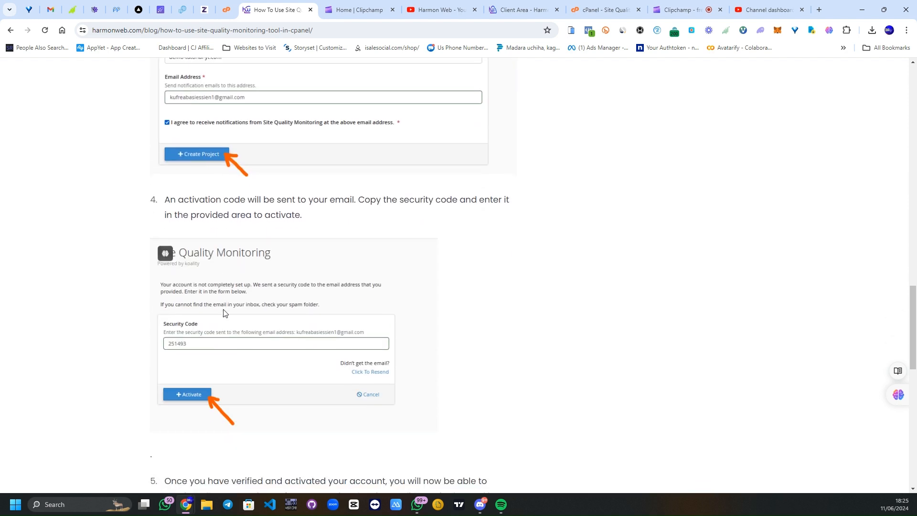
{"action": "scroll", "coordinate": [266, 320], "scroll_direction": "down", "scroll_amount": 1}
{"action": "scroll", "coordinate": [283, 287], "scroll_direction": "down", "scroll_amount": 2}
{"action": "scroll", "coordinate": [283, 287], "scroll_direction": "down", "scroll_amount": 2}
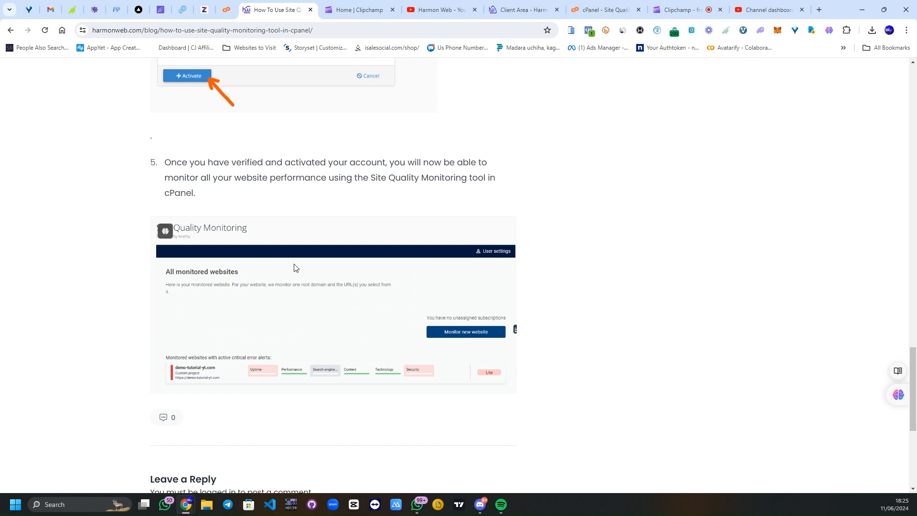
{"action": "scroll", "coordinate": [287, 291], "scroll_direction": "down", "scroll_amount": 2}
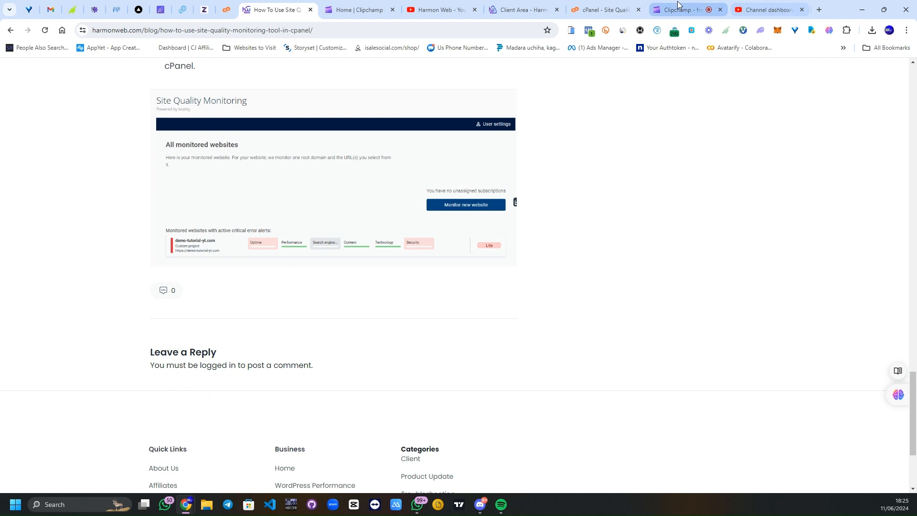
- Return to the dashboard and expand Monitoring and Crawling to show per-category scores and checks
{"action": "left_click", "coordinate": [609, 7]}
{"action": "scroll", "coordinate": [392, 237], "scroll_direction": "down", "scroll_amount": 2}
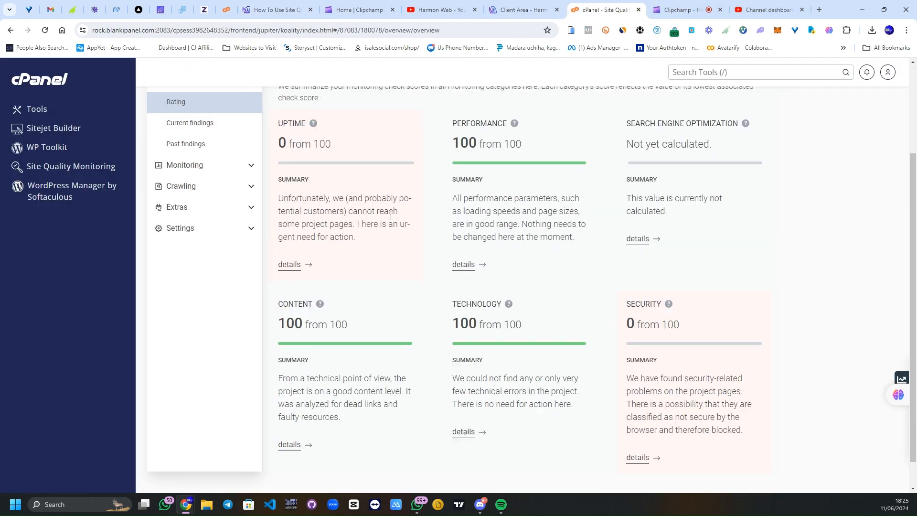
{"action": "scroll", "coordinate": [392, 269], "scroll_direction": "down", "scroll_amount": 1}
{"action": "scroll", "coordinate": [393, 307], "scroll_direction": "up", "scroll_amount": 3}
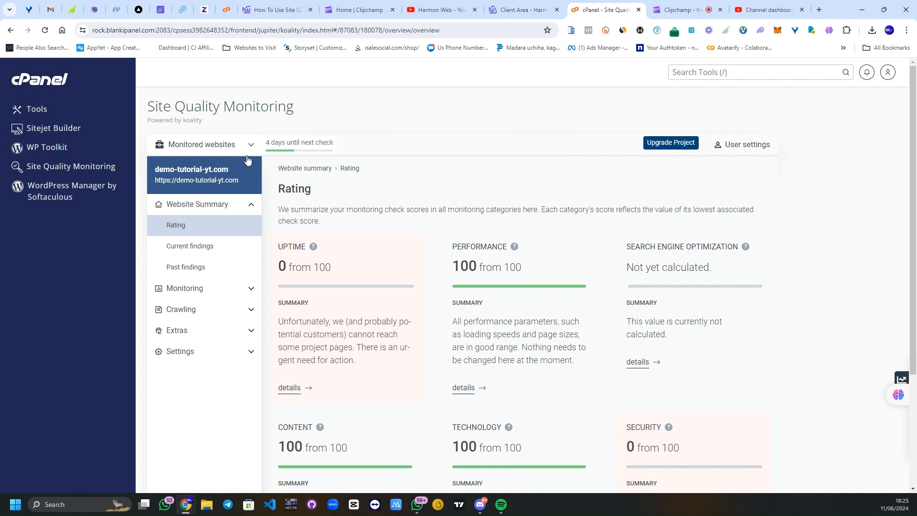
{"action": "left_click", "coordinate": [222, 293]}
{"action": "scroll", "coordinate": [235, 280], "scroll_direction": "down", "scroll_amount": 2}
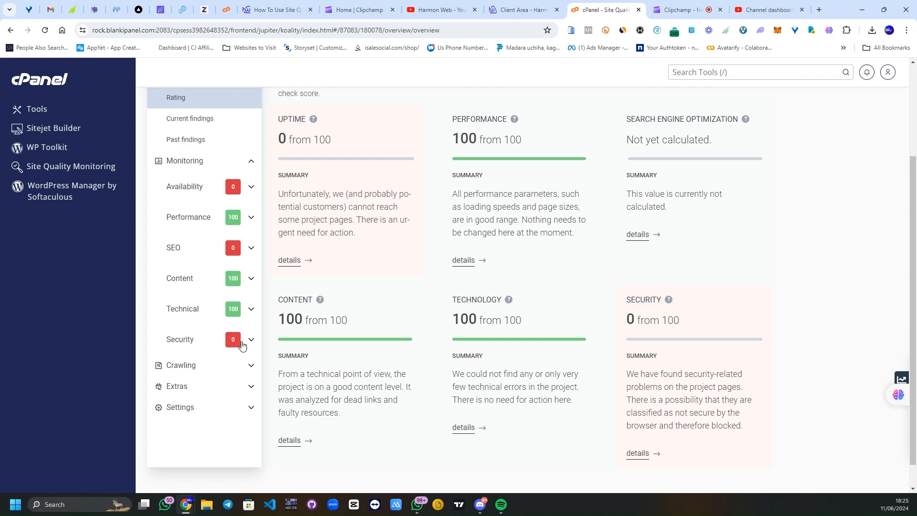
{"action": "left_click", "coordinate": [249, 367]}
{"action": "scroll", "coordinate": [253, 353], "scroll_direction": "down", "scroll_amount": 1}
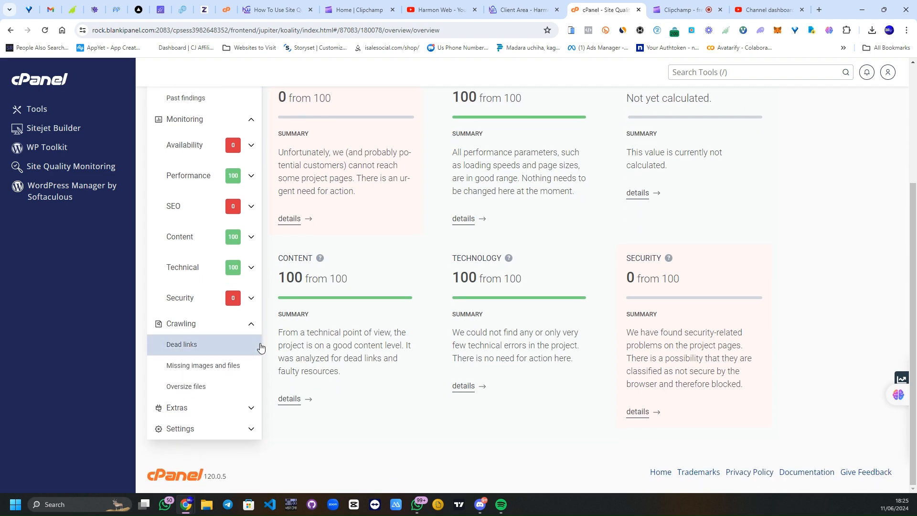
{"action": "scroll", "coordinate": [258, 349], "scroll_direction": "up", "scroll_amount": 3}
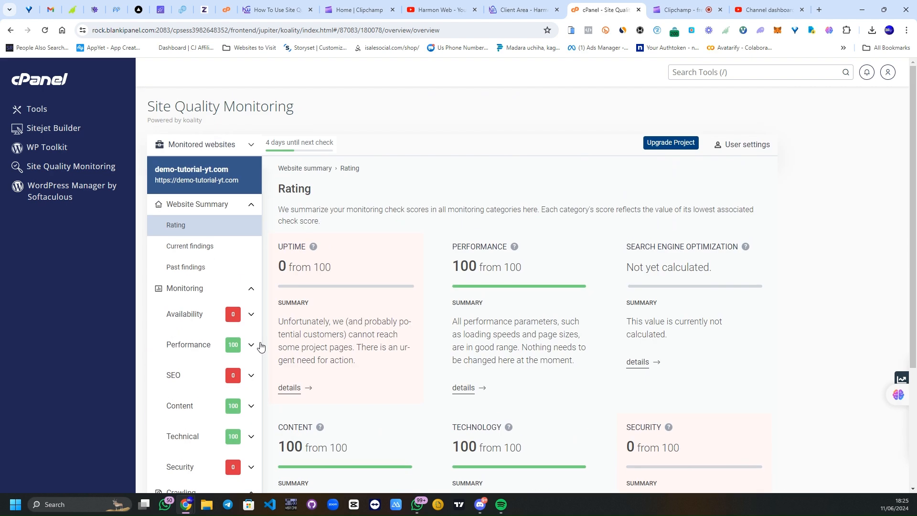